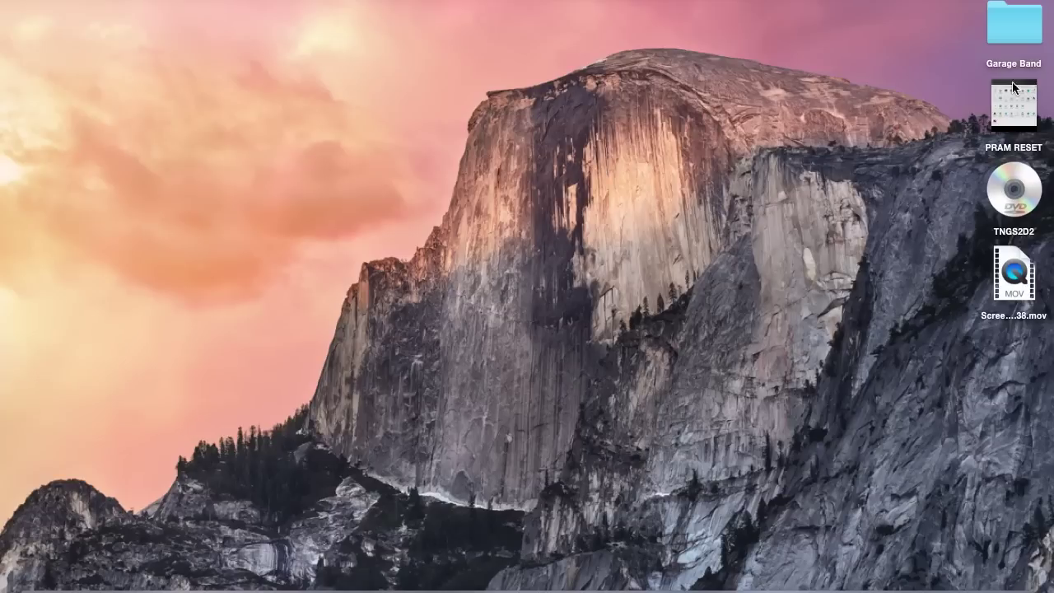
# Step: Switch to iTunes and show the Movies library
pyautogui.moveTo(1003, 124)
pyautogui.hotkey('ctrl', 'Left')
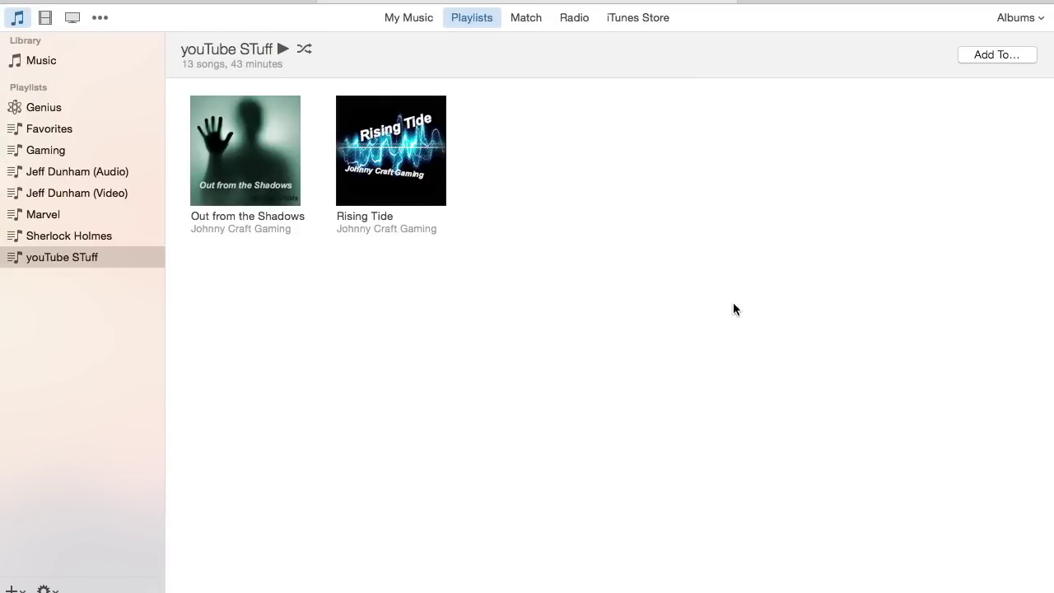
pyautogui.click(45, 18)
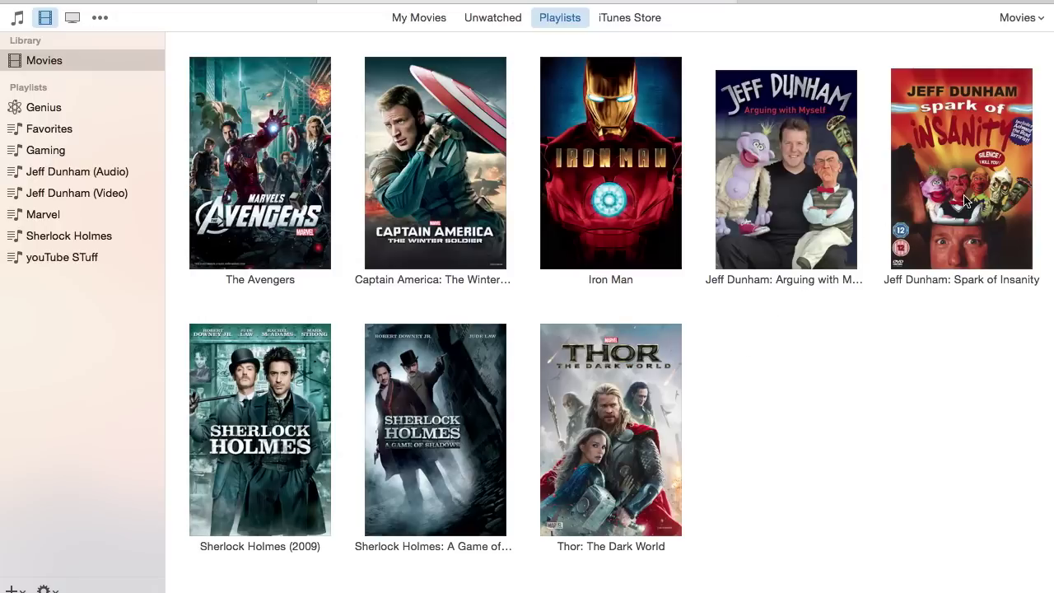
# Step: View the details of the movie Jeff Dunham: Arguing with Myself in the Movies library
pyautogui.click(814, 199)
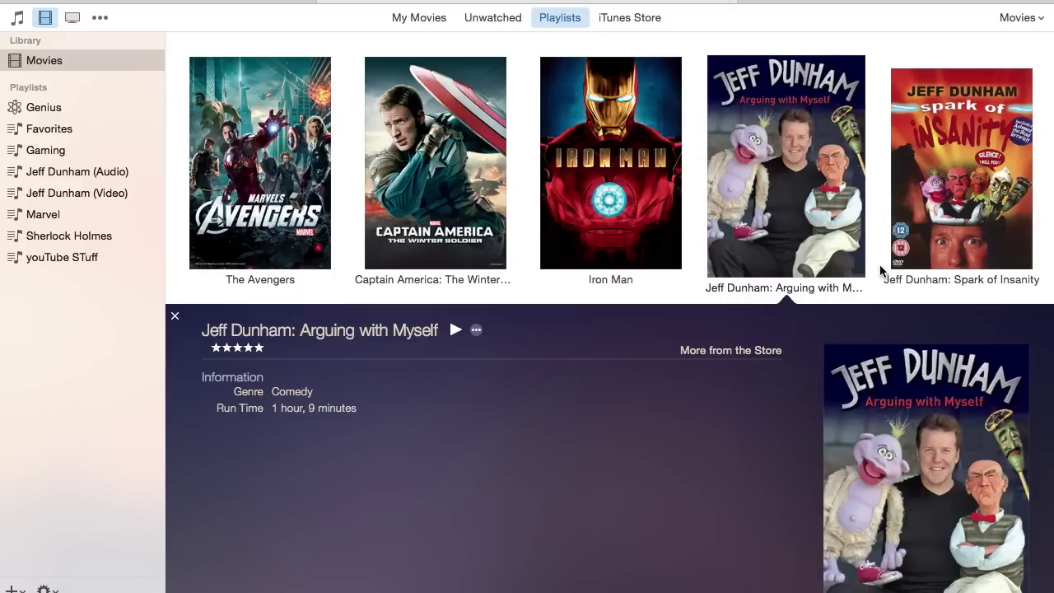
pyautogui.click(879, 265)
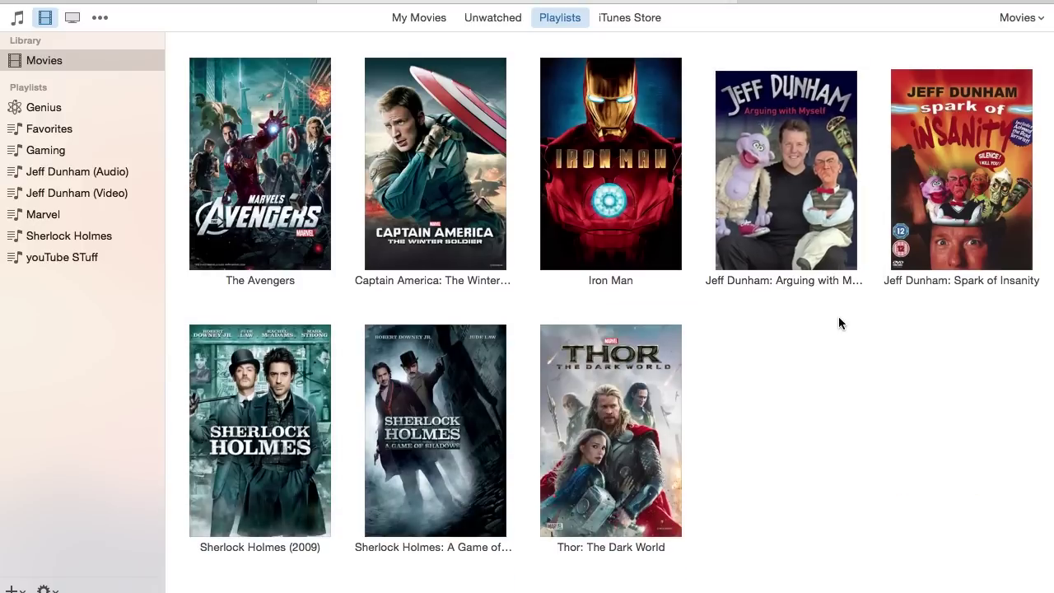
pyautogui.hotkey('ctrl', 'Right')
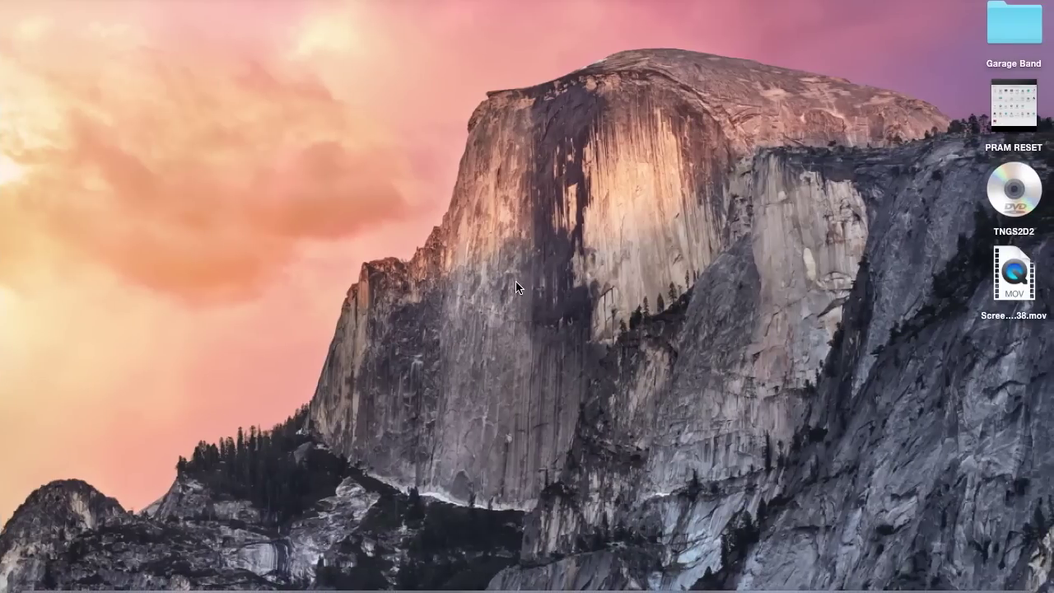
pyautogui.hotkey('ctrl', 'Left')
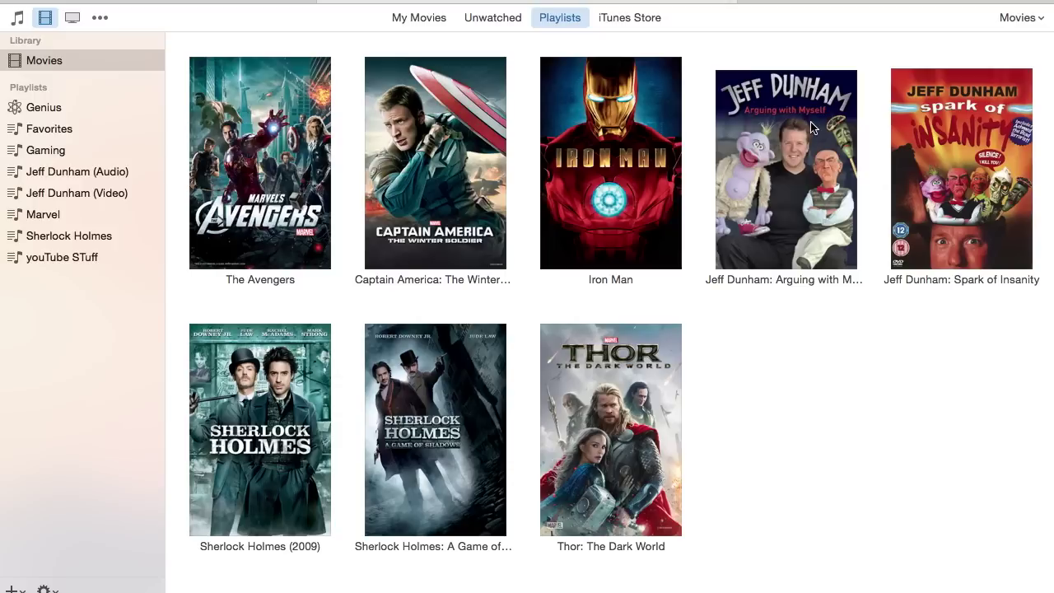
pyautogui.click(811, 236)
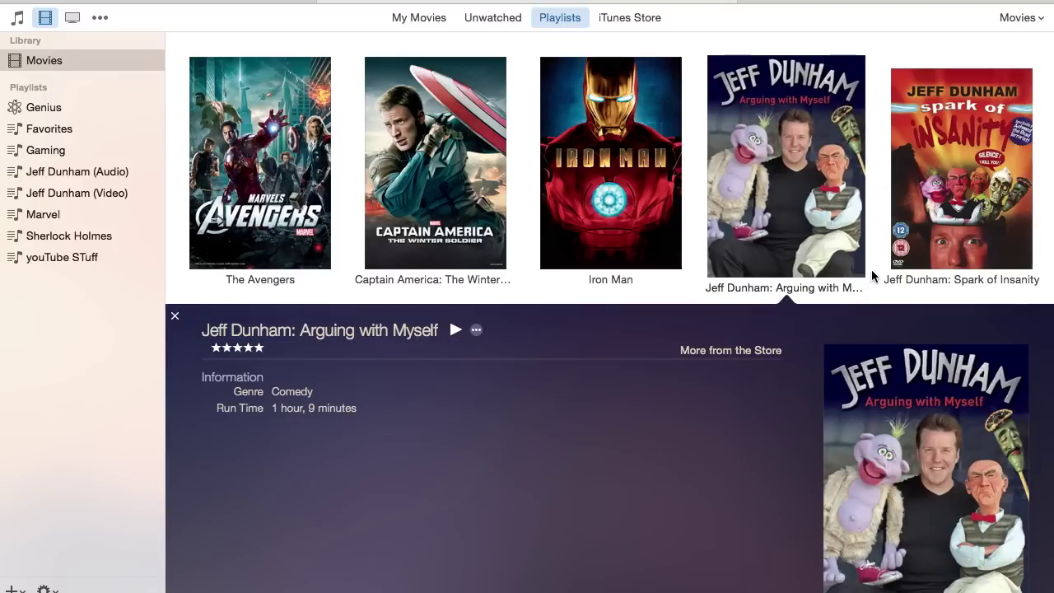
pyautogui.click(872, 216)
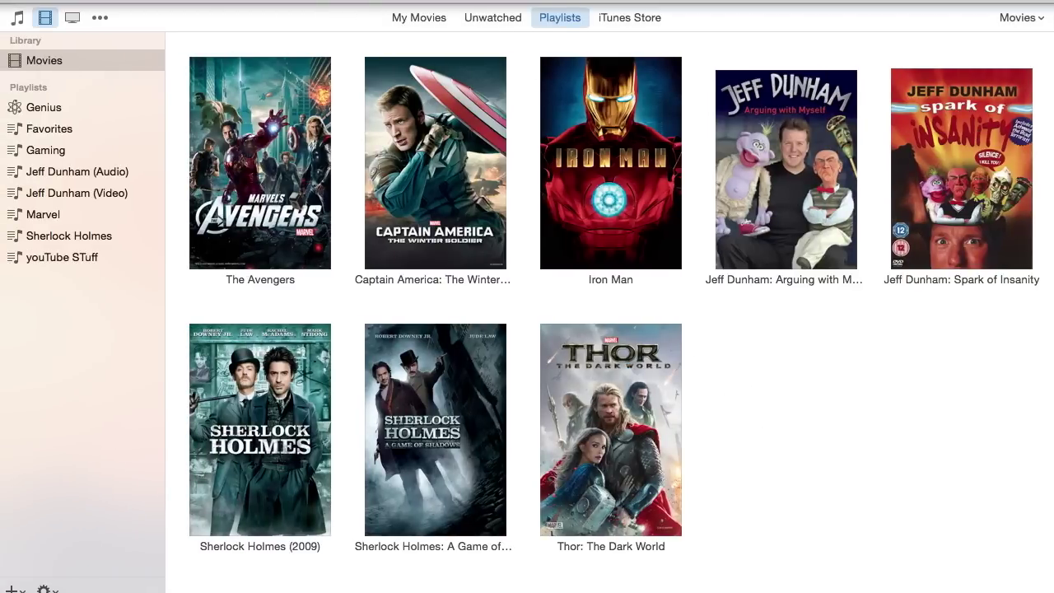
# Step: Add the PRAM RESET video from the Desktop folder to the library
pyautogui.click(107, 0)
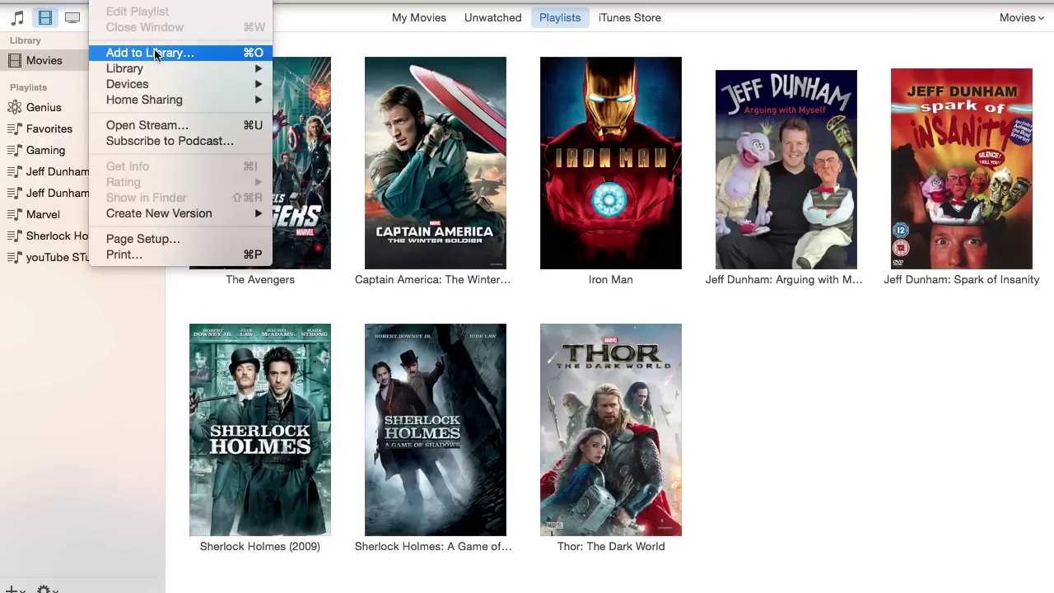
pyautogui.click(704, 388)
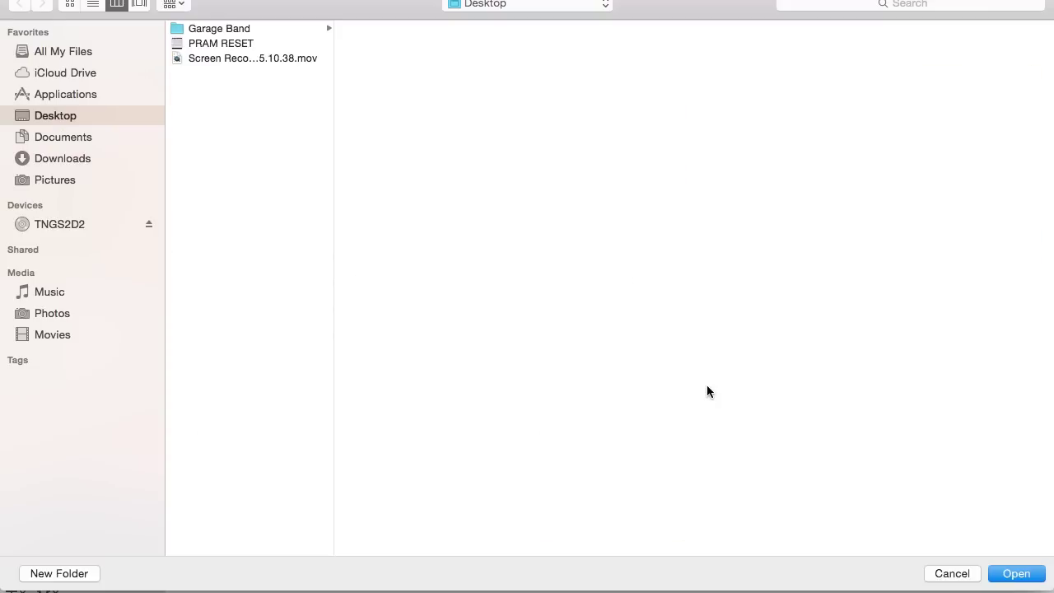
pyautogui.click(207, 42)
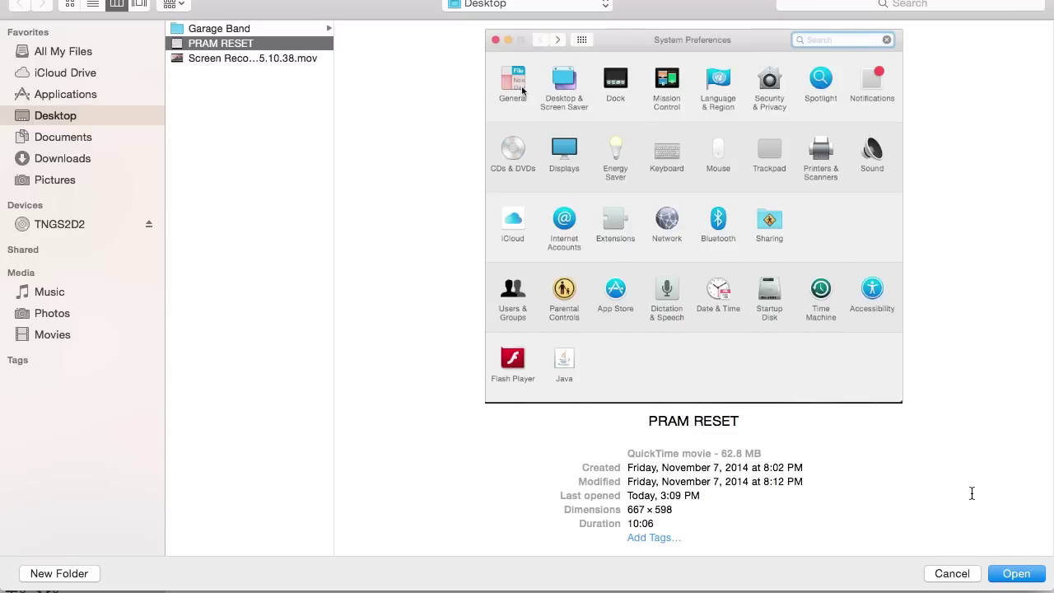
pyautogui.click(1011, 576)
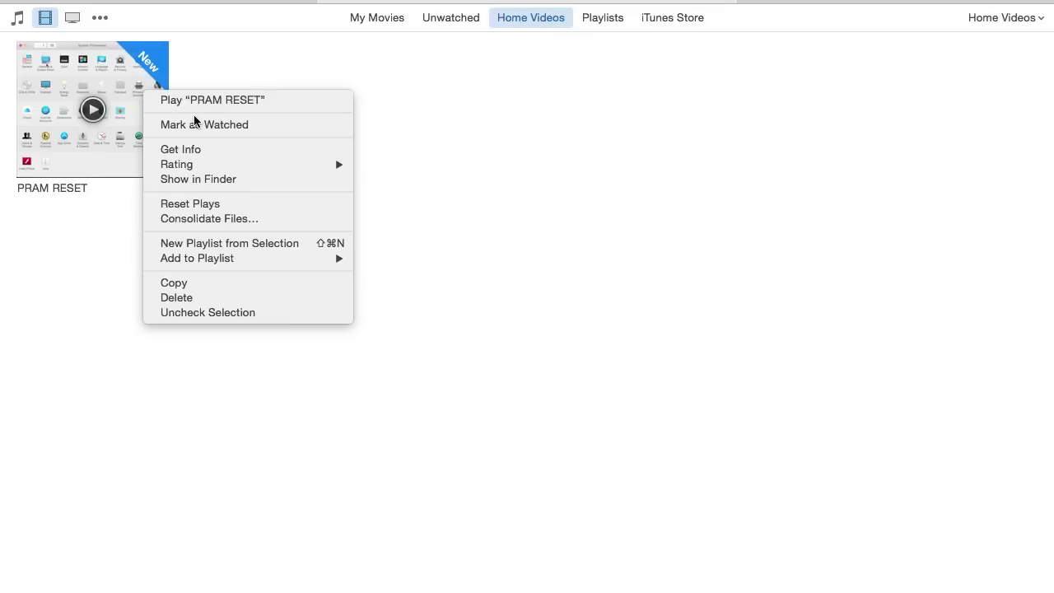
# Step: Mark the PRAM RESET home video as watched and open its info
pyautogui.click(194, 123)
pyautogui.rightClick(140, 111)
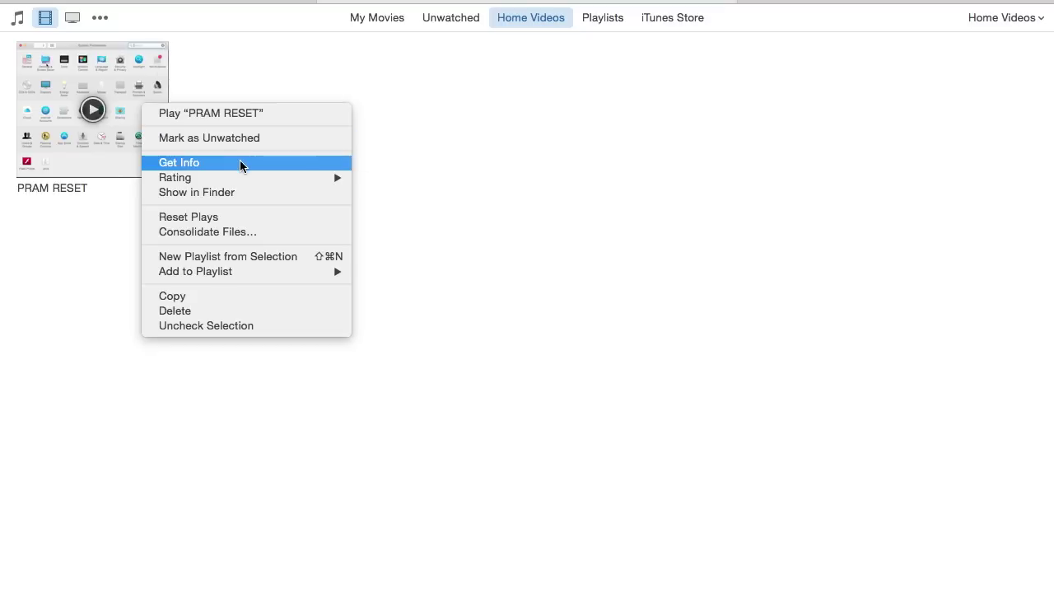
pyautogui.click(488, 144)
pyautogui.rightClick(167, 95)
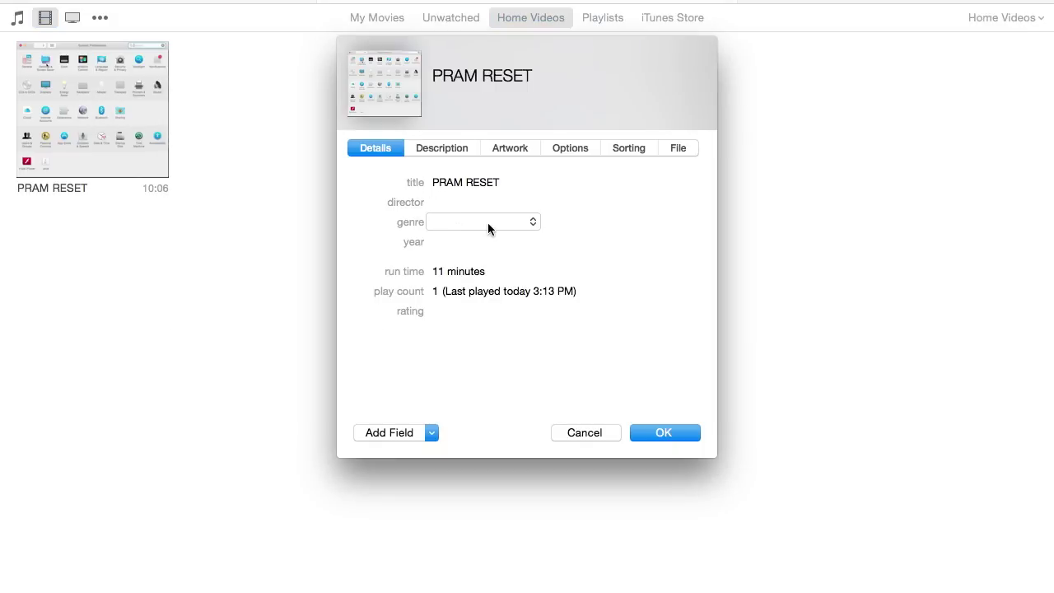
# Step: Set the PRAM RESET video's year to 2014, its director to Johnny Craft Gaming and its rating to five stars
pyautogui.click(448, 242)
pyautogui.write('2014')
pyautogui.press('Return')
pyautogui.write('Johnny Craft Gaming')
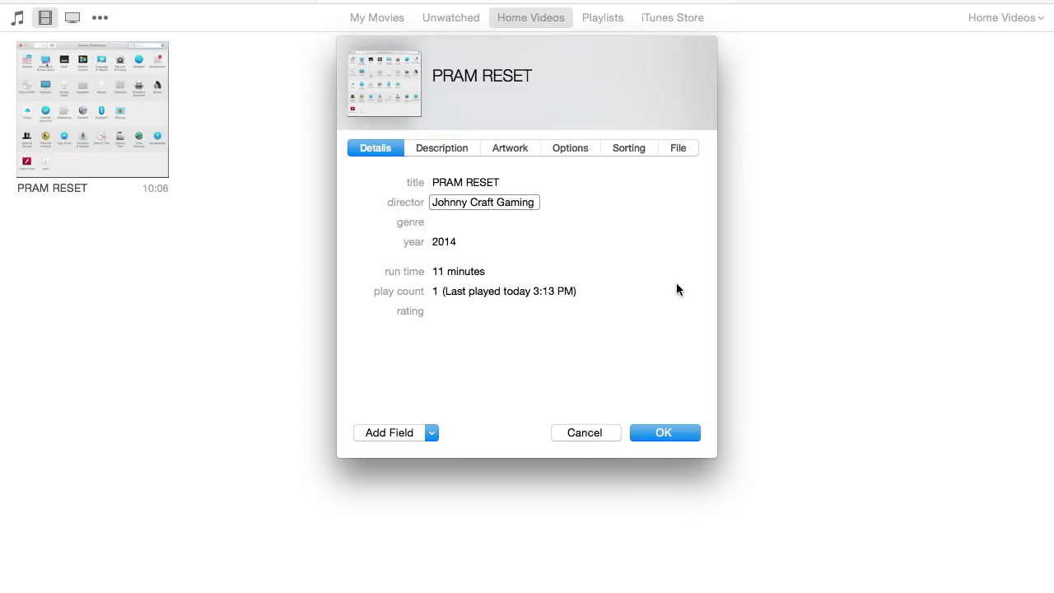
pyautogui.press('Return')
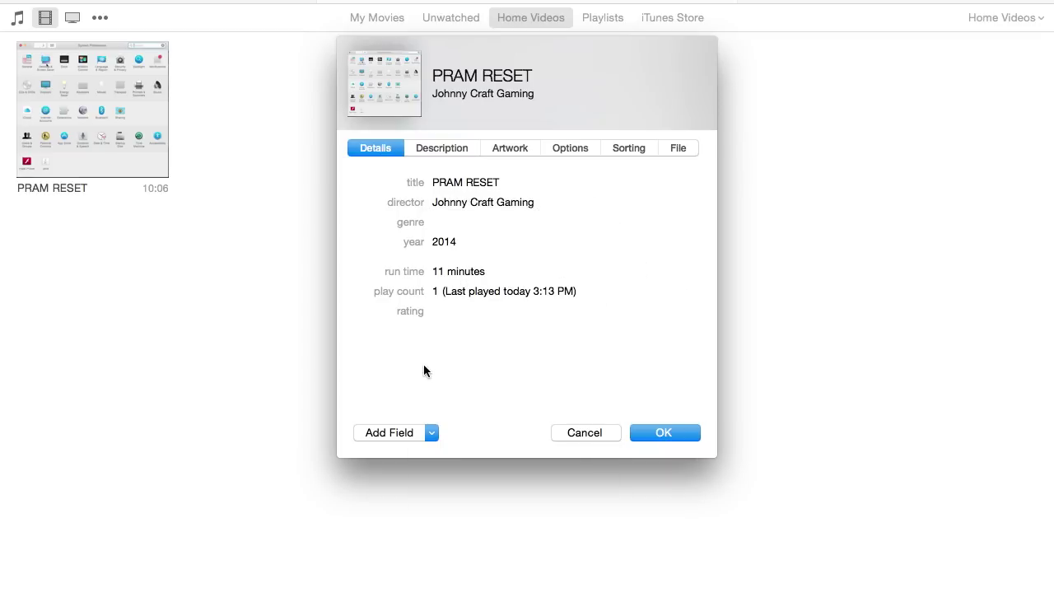
pyautogui.click(462, 311)
pyautogui.click(481, 311)
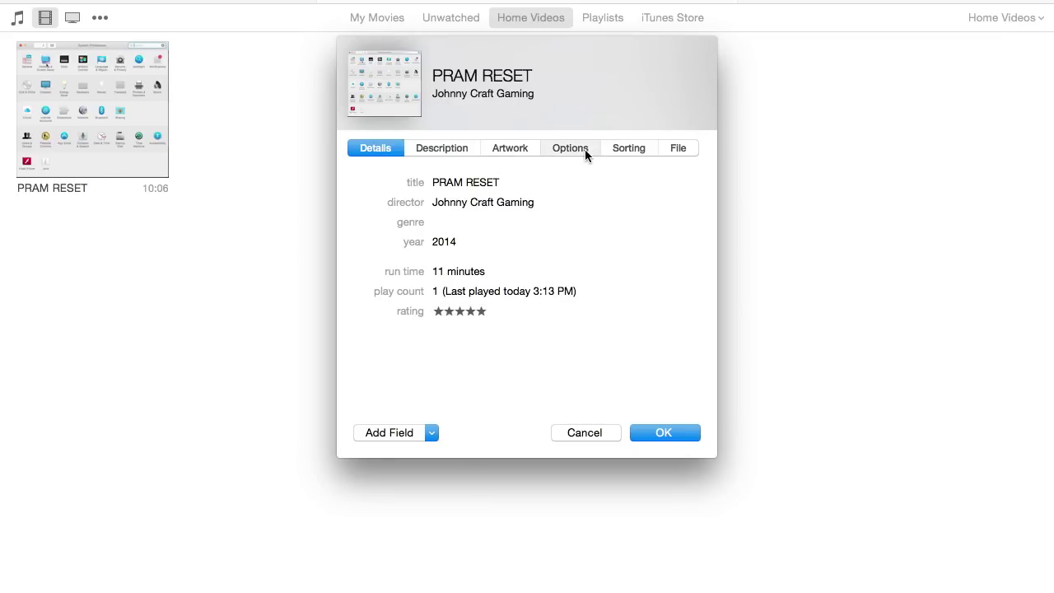
# Step: Change the PRAM RESET video's media kind to Movie
pyautogui.click(538, 147)
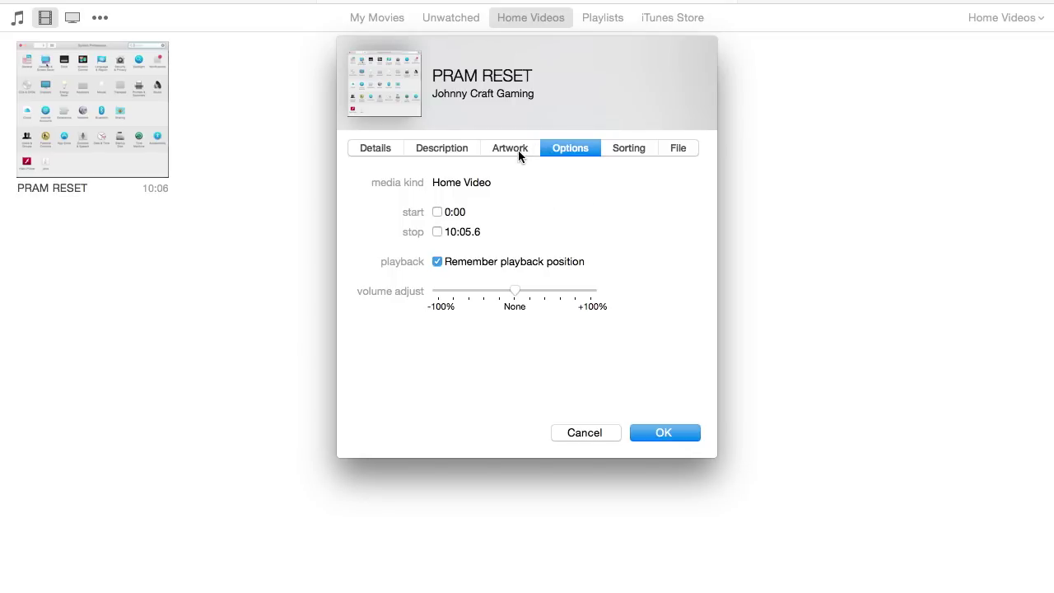
pyautogui.click(516, 149)
pyautogui.click(559, 150)
pyautogui.click(488, 183)
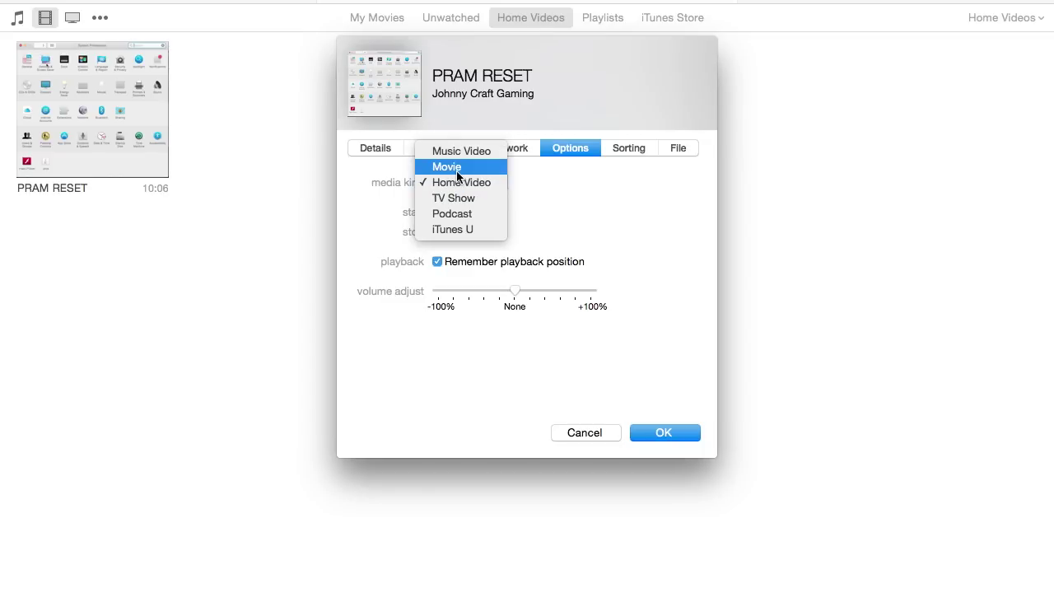
pyautogui.click(457, 177)
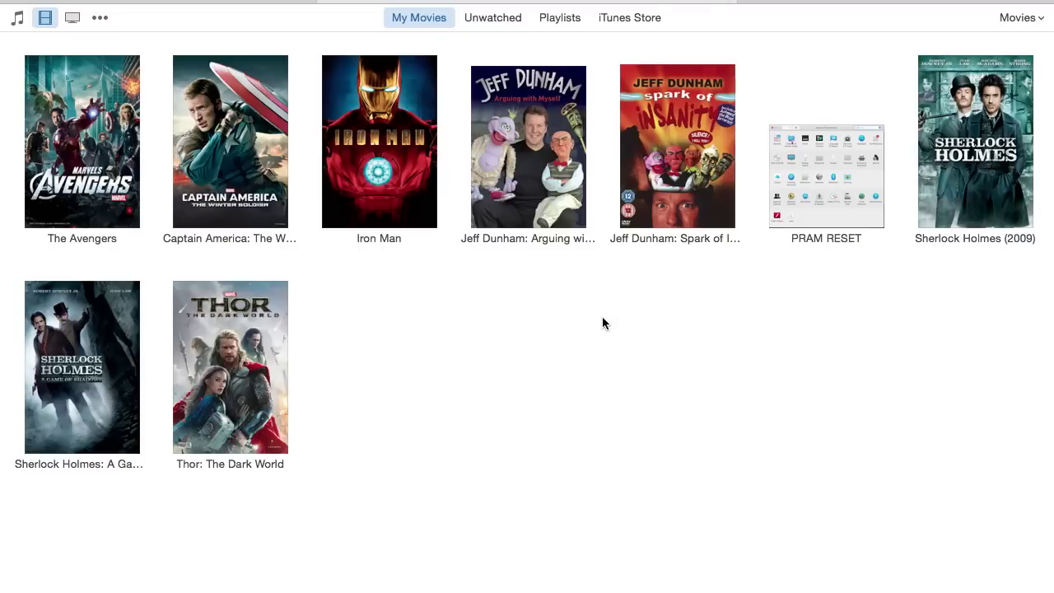
# Step: View the details of Sherlock Holmes (2009) and Jeff Dunham: Arguing with Myself for comparison
pyautogui.click(971, 144)
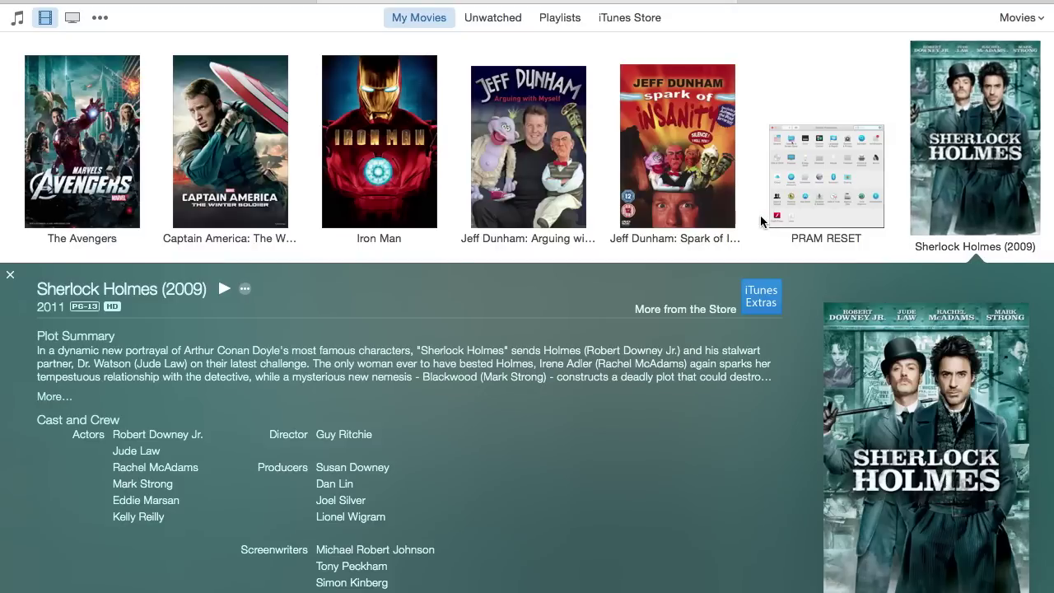
pyautogui.click(760, 215)
pyautogui.click(544, 173)
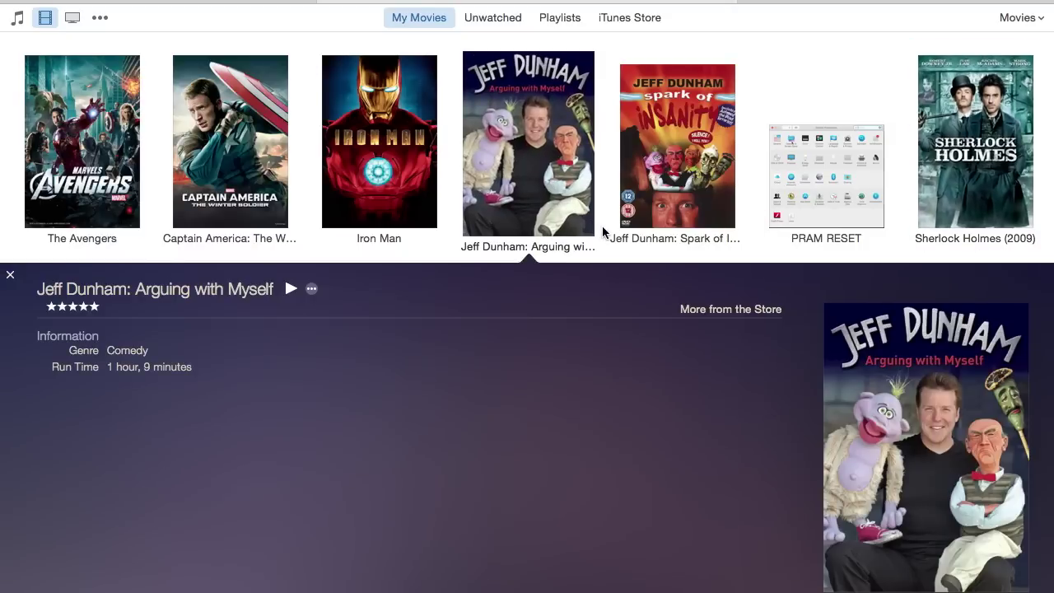
pyautogui.click(608, 229)
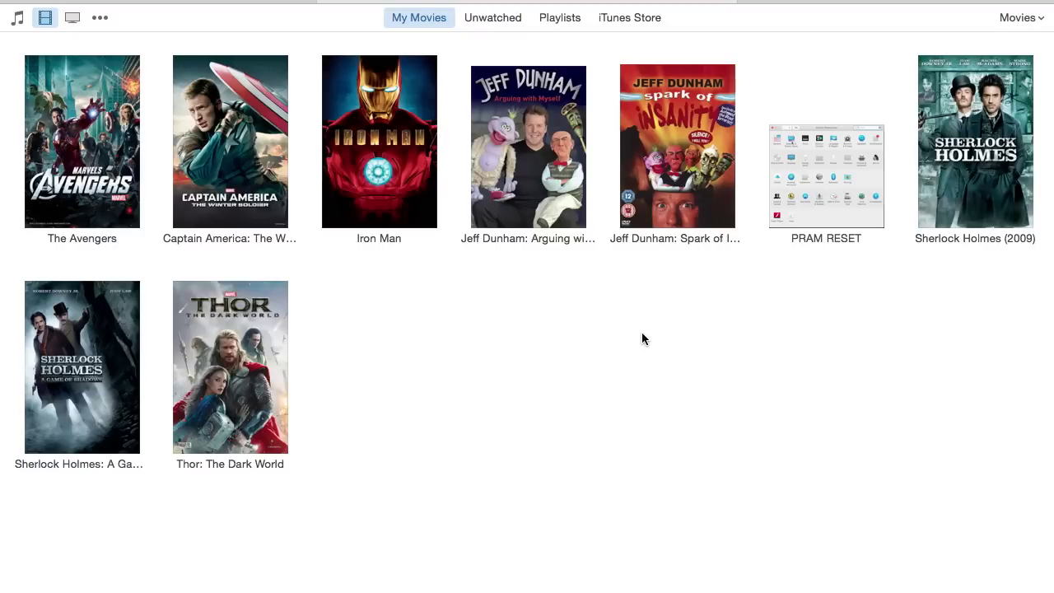
pyautogui.hotkey('ctrl', 'Right')
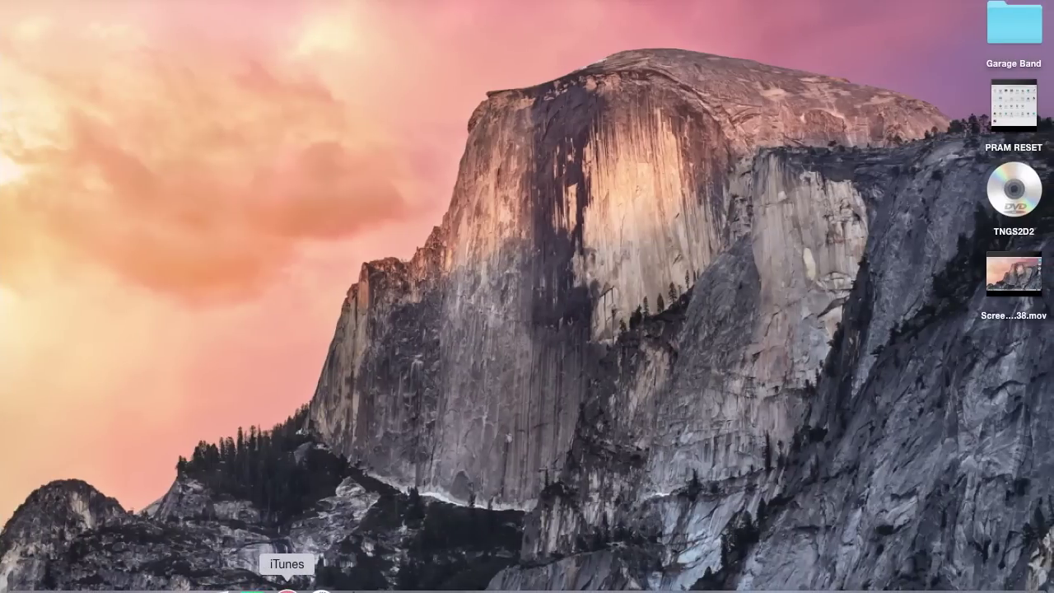
pyautogui.rightClick(286, 589)
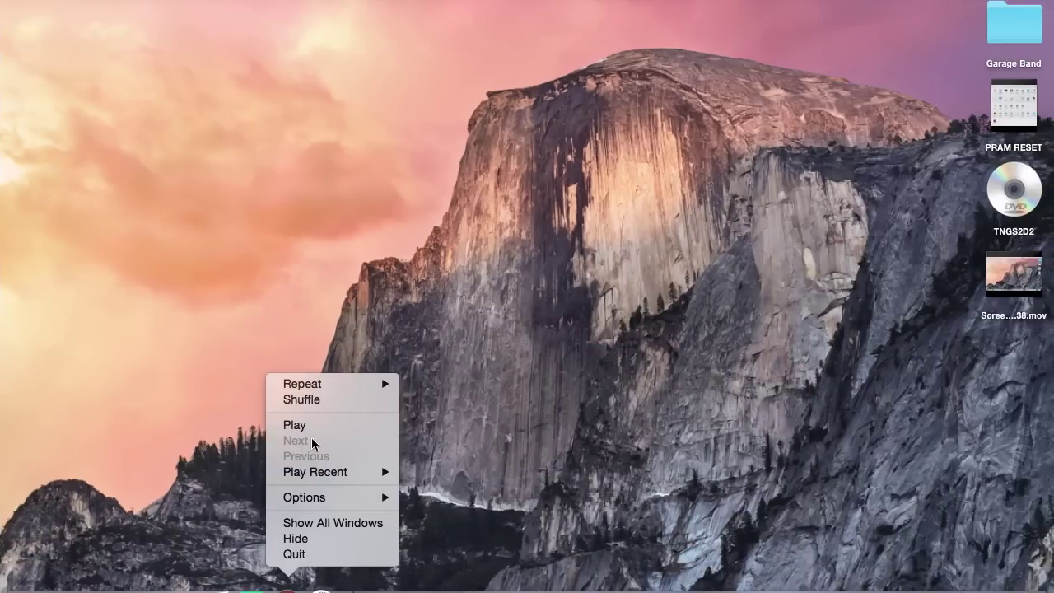
pyautogui.moveTo(329, 502)
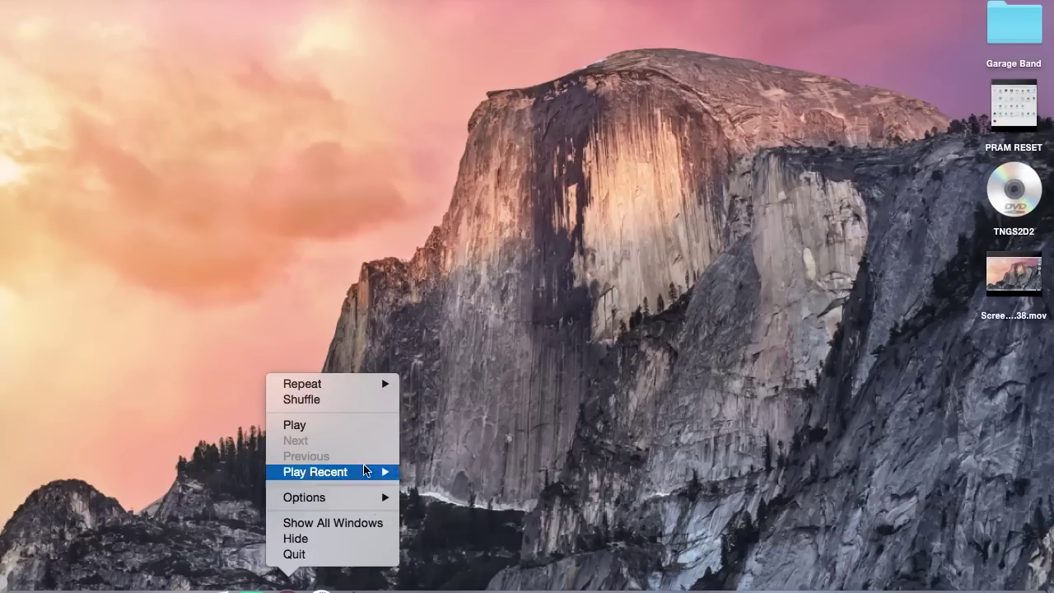
pyautogui.click(503, 479)
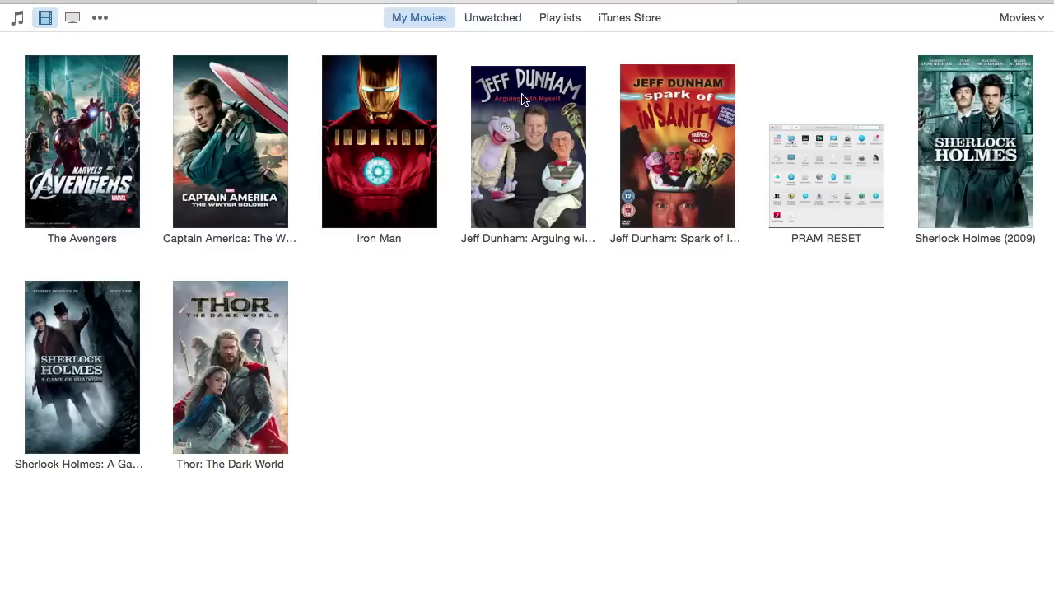
pyautogui.hotkey('ctrl', 'Left')
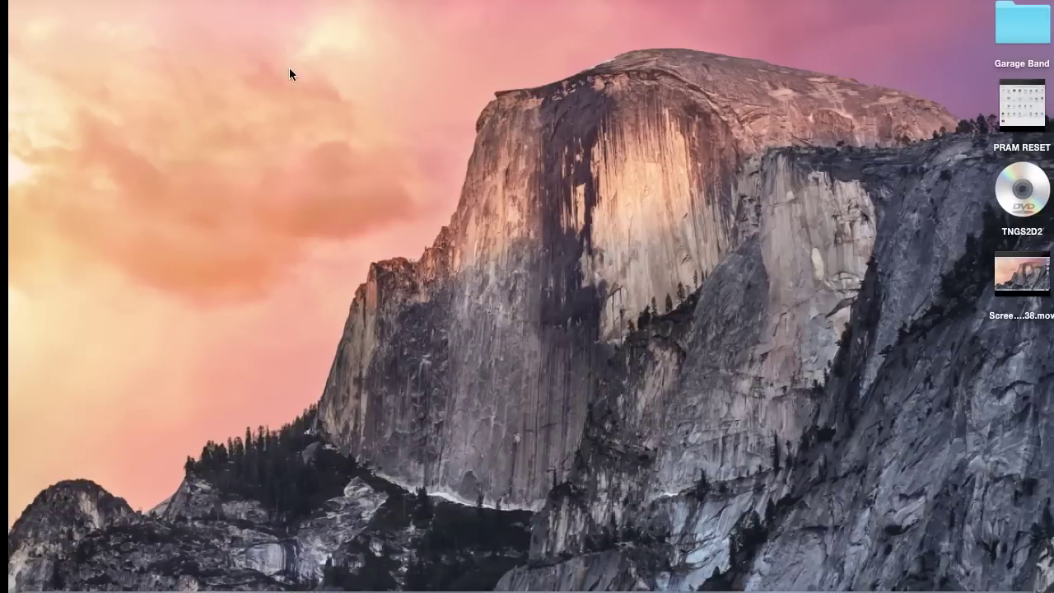
pyautogui.hotkey('ctrl', 'Right')
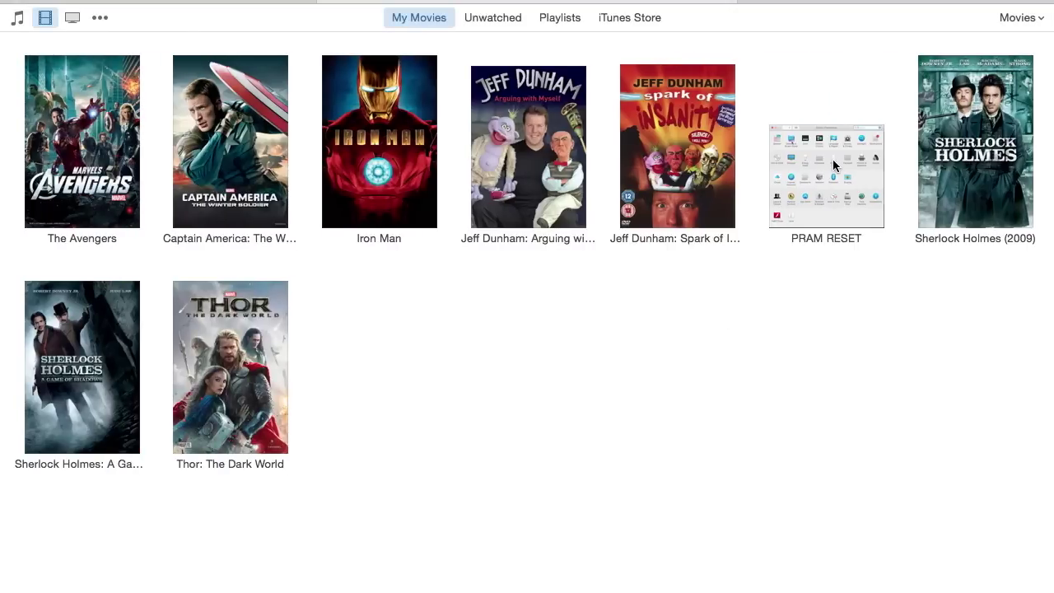
# Step: Close the Artwork.jpg image preview on the desktop and return to iTunes
pyautogui.hotkey('ctrl', 'Right')
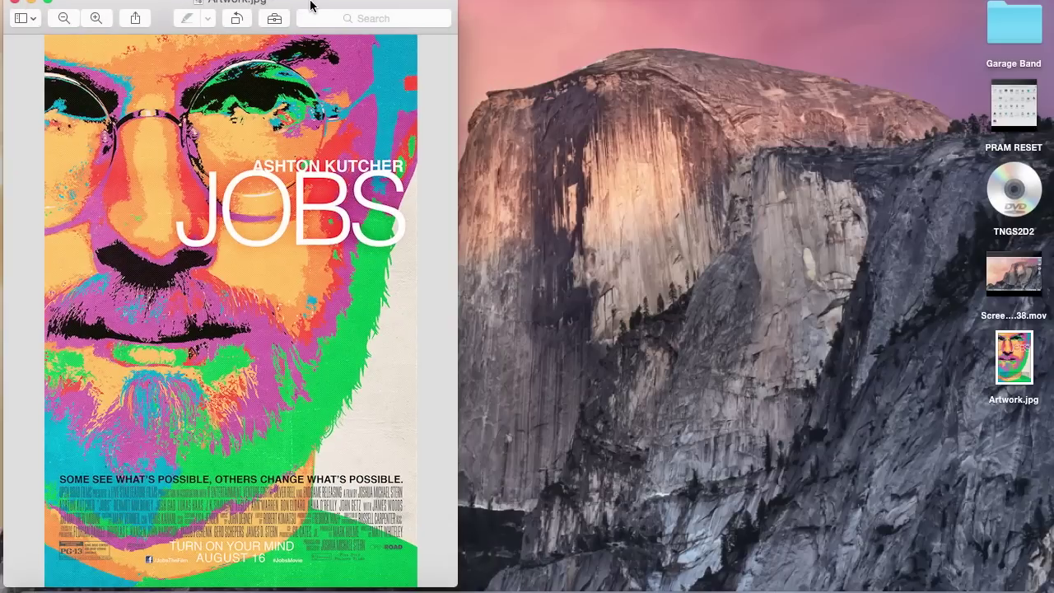
pyautogui.press('super+w')
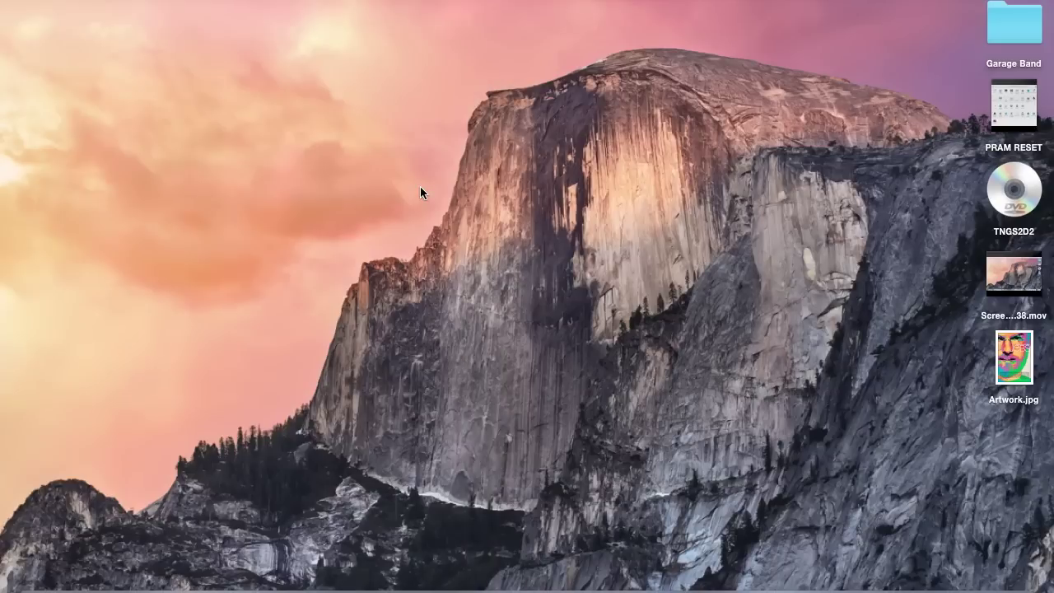
pyautogui.hotkey('ctrl', 'Left')
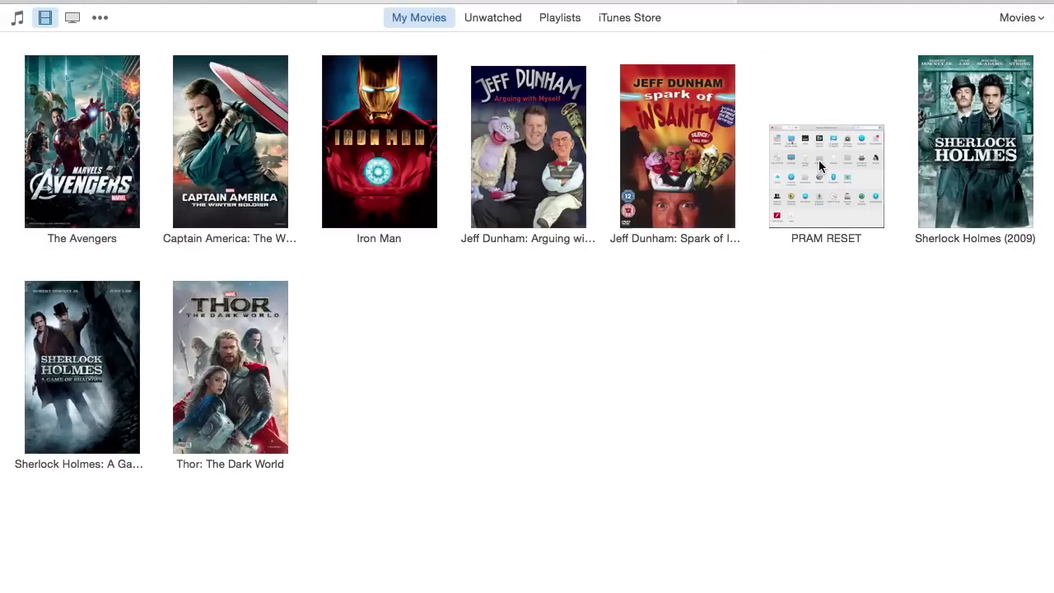
# Step: Open the info of the PRAM RESET movie
pyautogui.rightClick(819, 166)
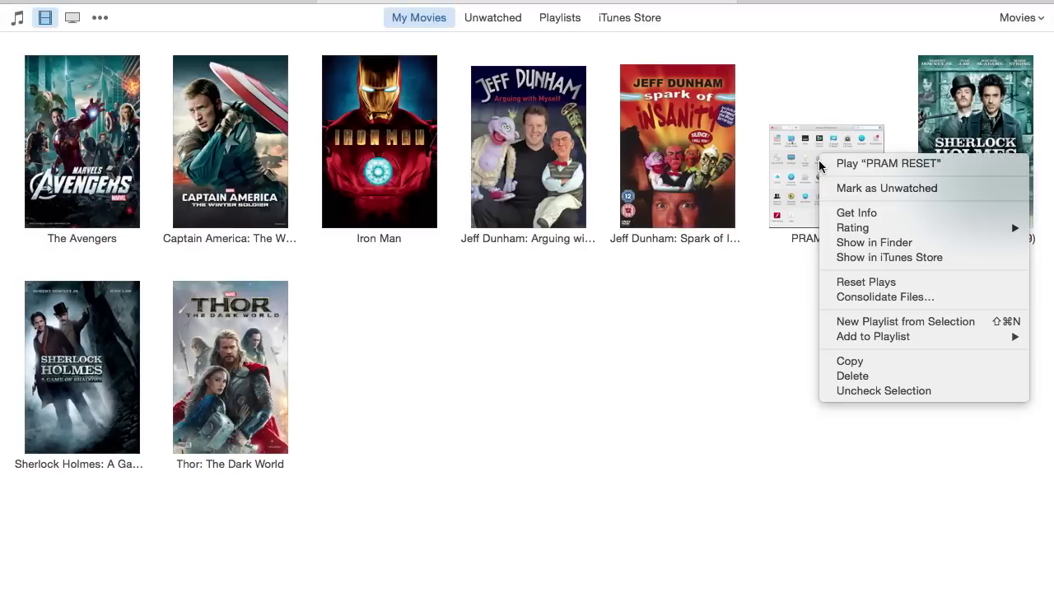
pyautogui.click(856, 210)
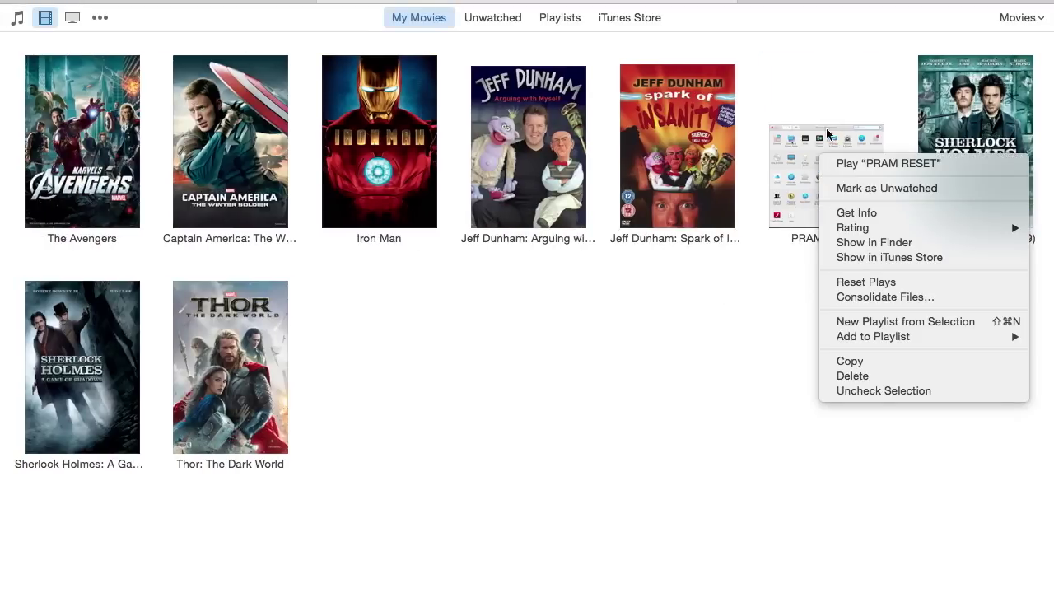
pyautogui.click(868, 214)
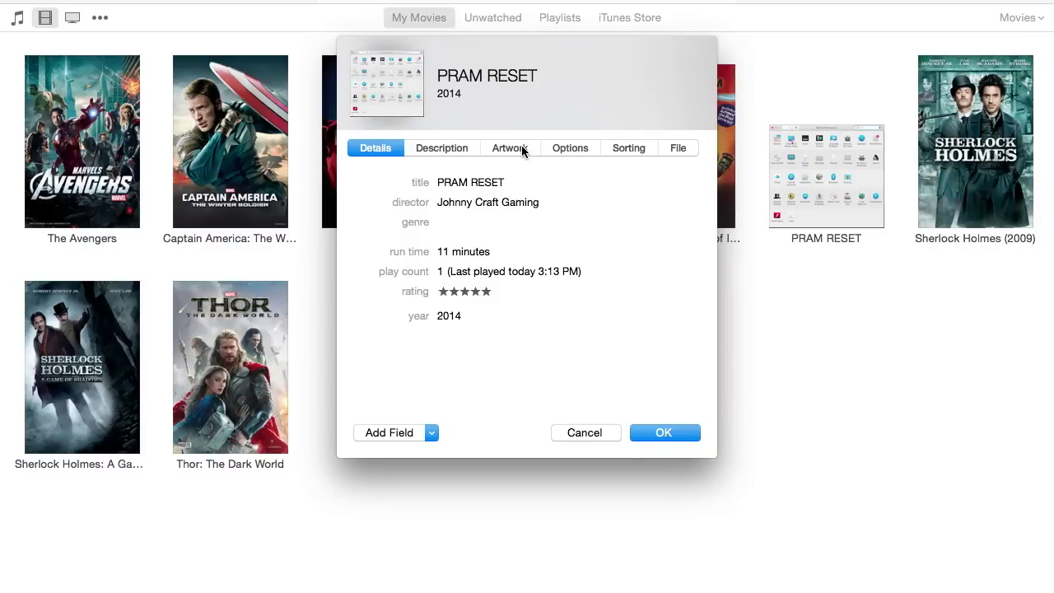
# Step: Add Artwork.jpg from the Desktop as the PRAM RESET movie's artwork and save the info
pyautogui.click(522, 151)
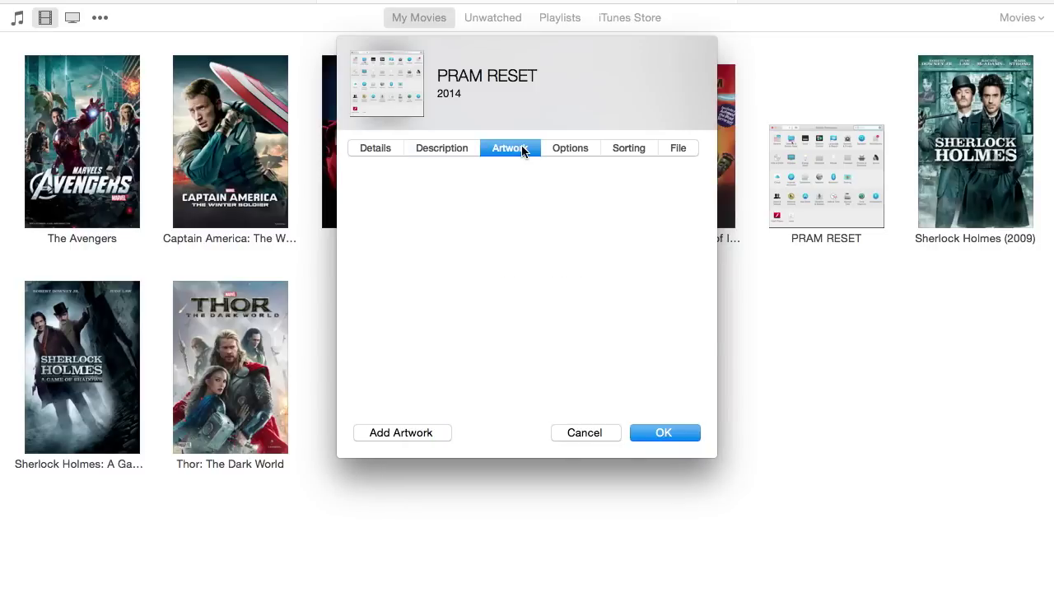
pyautogui.click(403, 433)
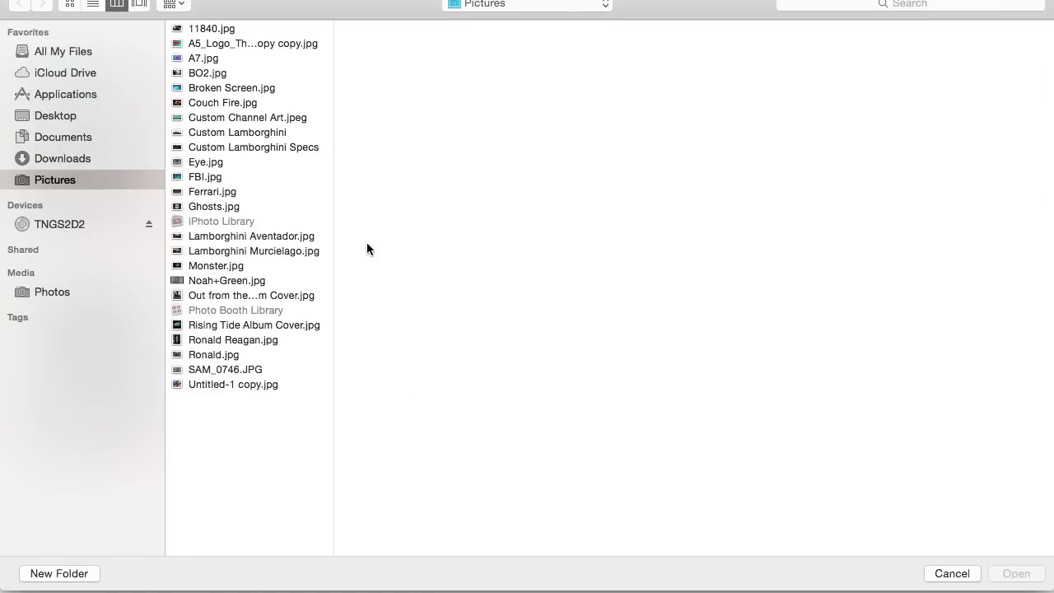
pyautogui.click(56, 120)
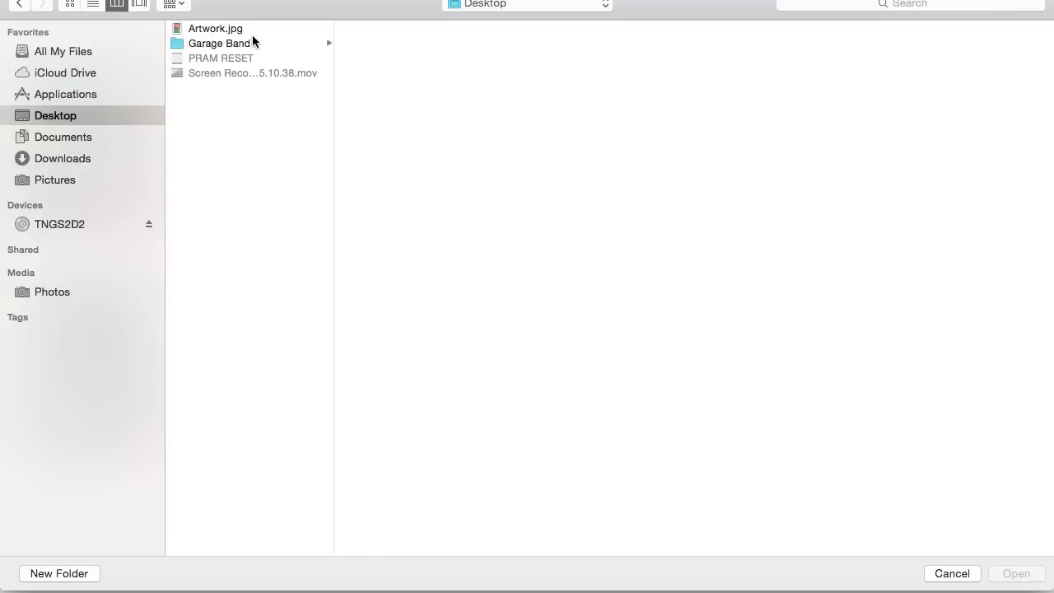
pyautogui.click(216, 29)
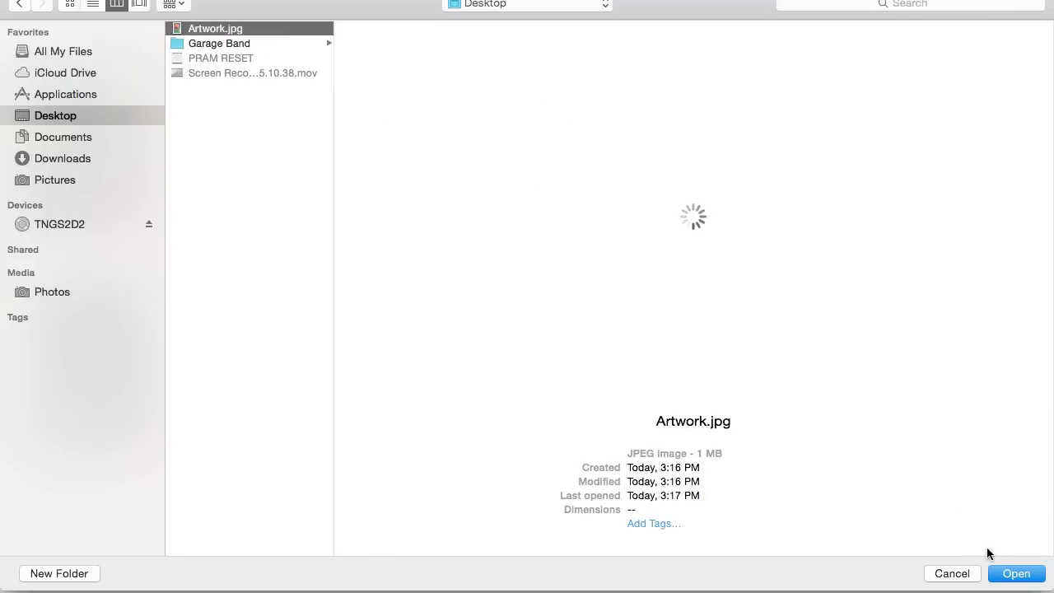
pyautogui.click(1014, 574)
pyautogui.click(681, 430)
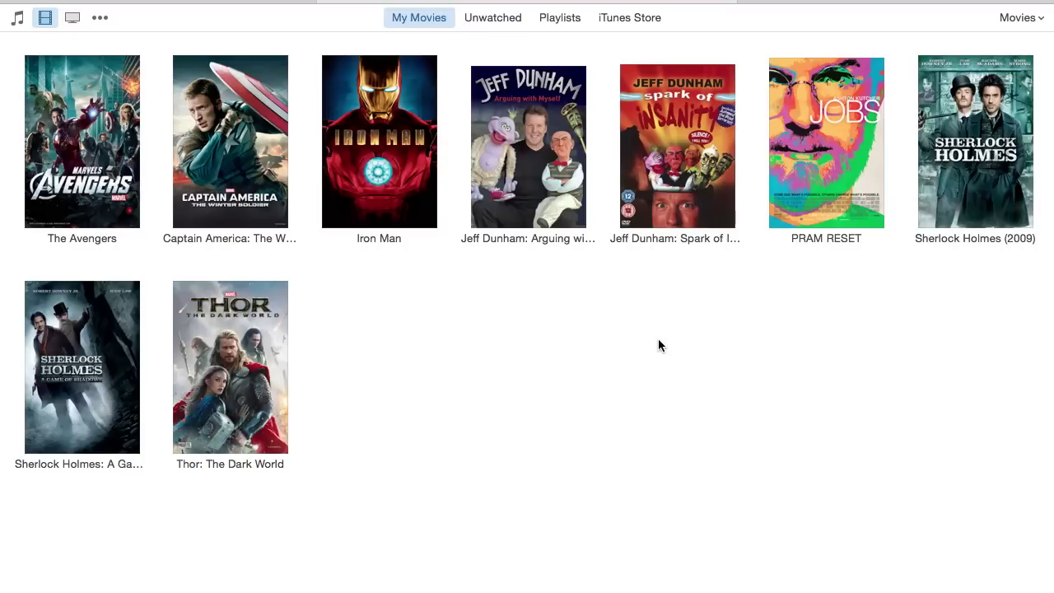
# Step: View the PRAM RESET movie's expanded details to check its new artwork, and close them again
pyautogui.click(874, 122)
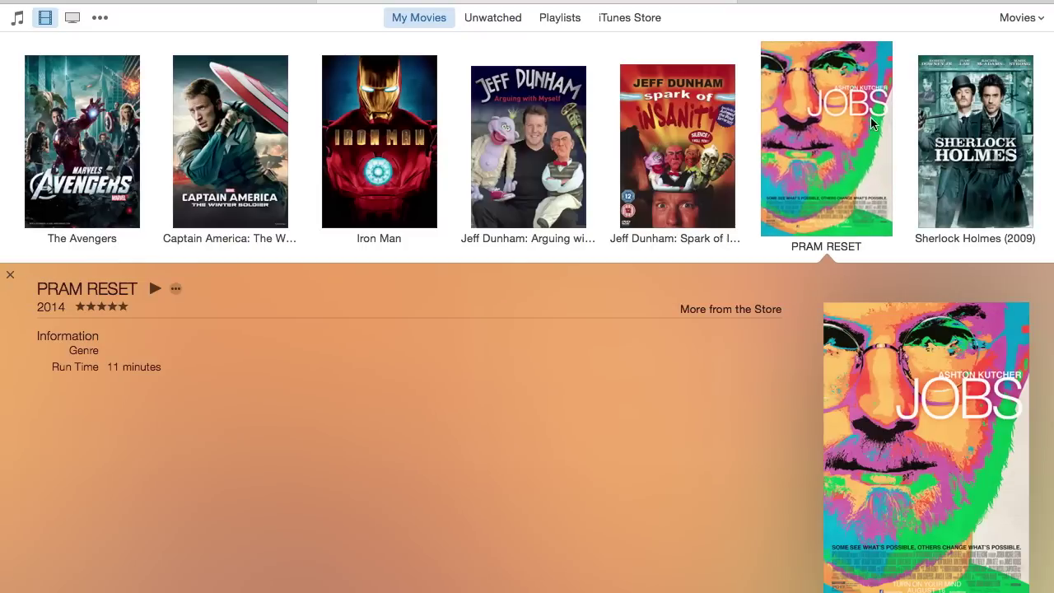
pyautogui.click(905, 177)
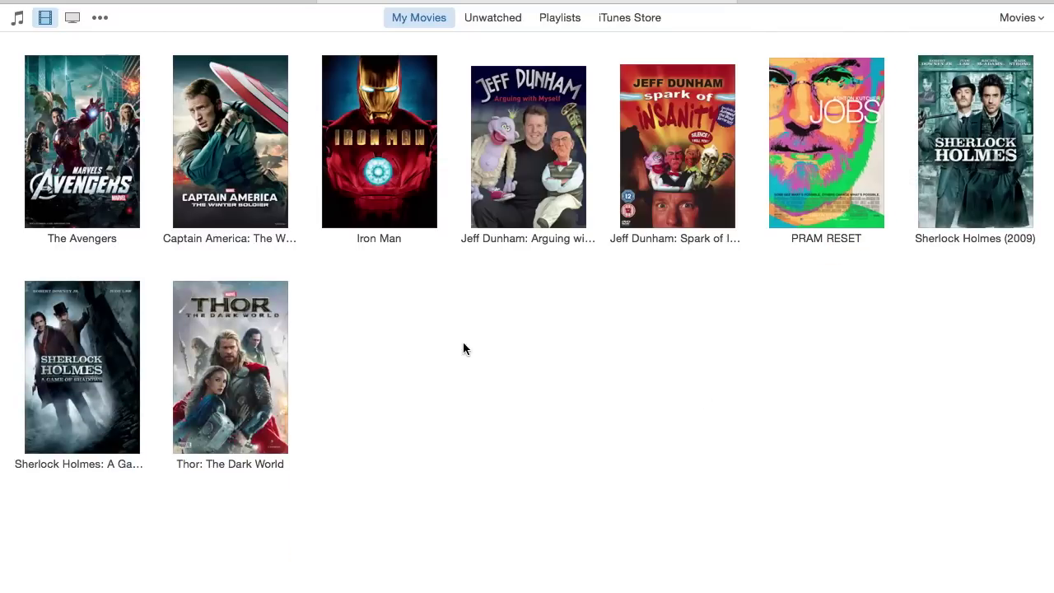
pyautogui.click(803, 176)
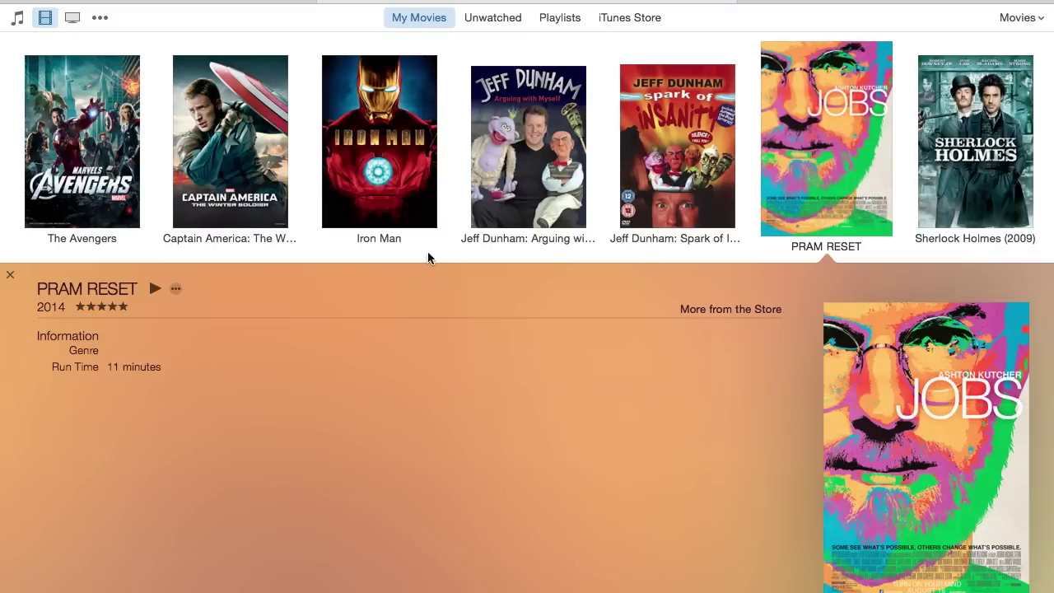
pyautogui.click(456, 201)
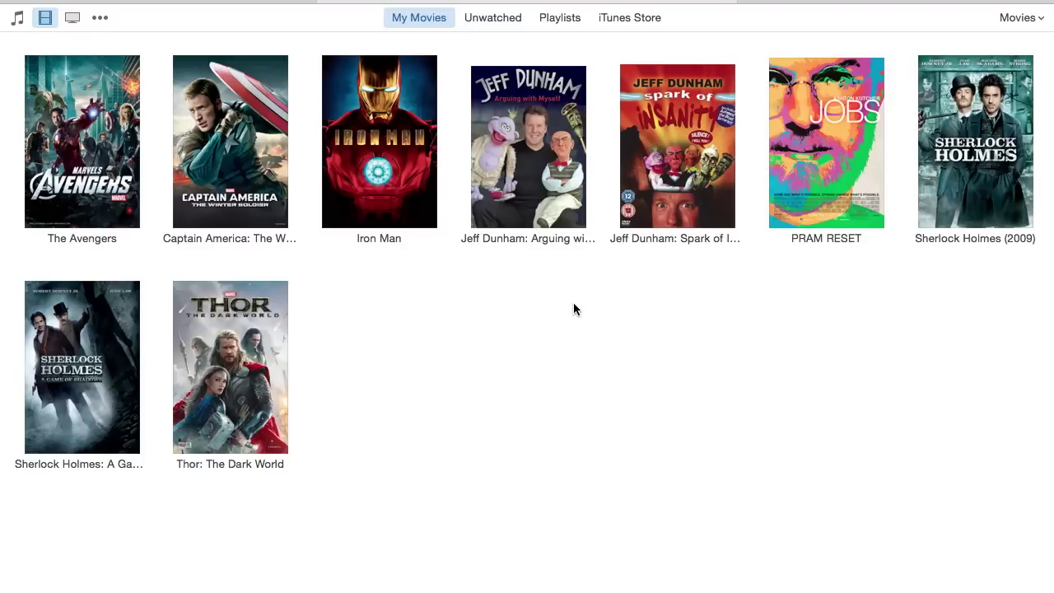
pyautogui.click(840, 148)
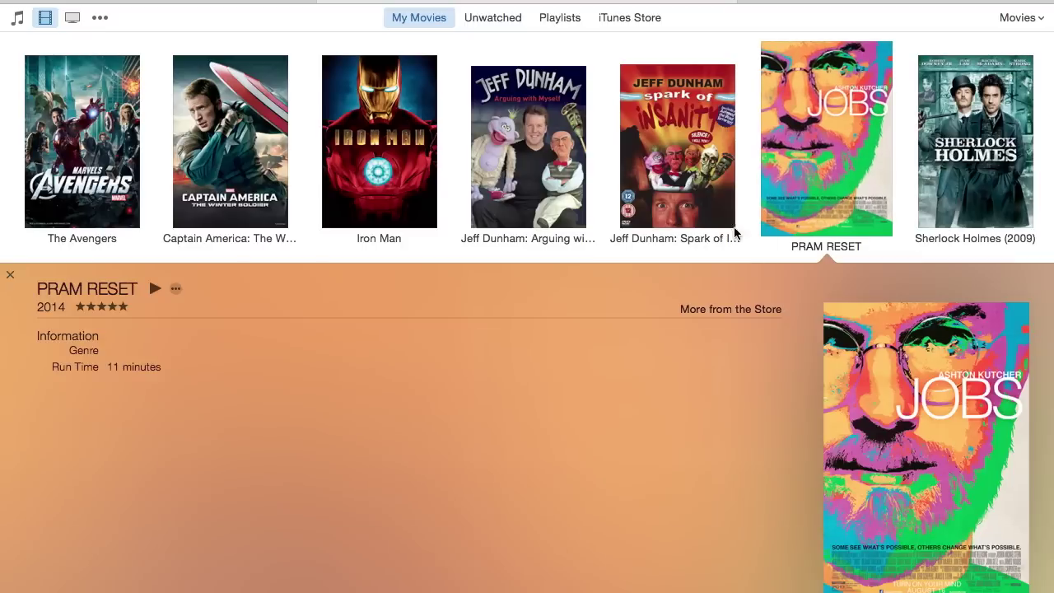
pyautogui.click(794, 196)
# Step: Delete the PRAM RESET movie from the iTunes library and confirm the deletion
pyautogui.rightClick(797, 186)
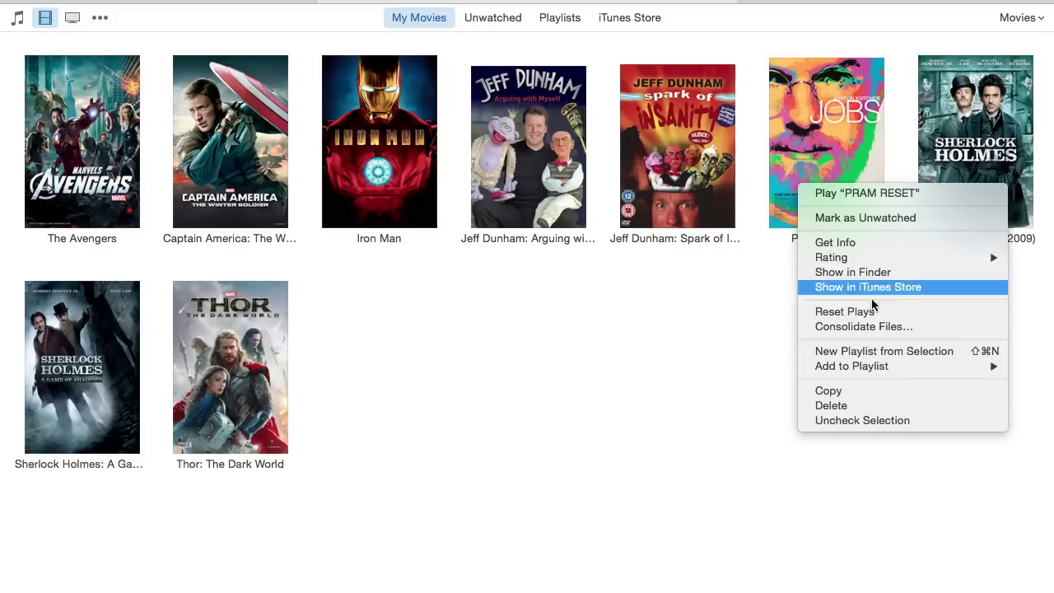
pyautogui.click(792, 186)
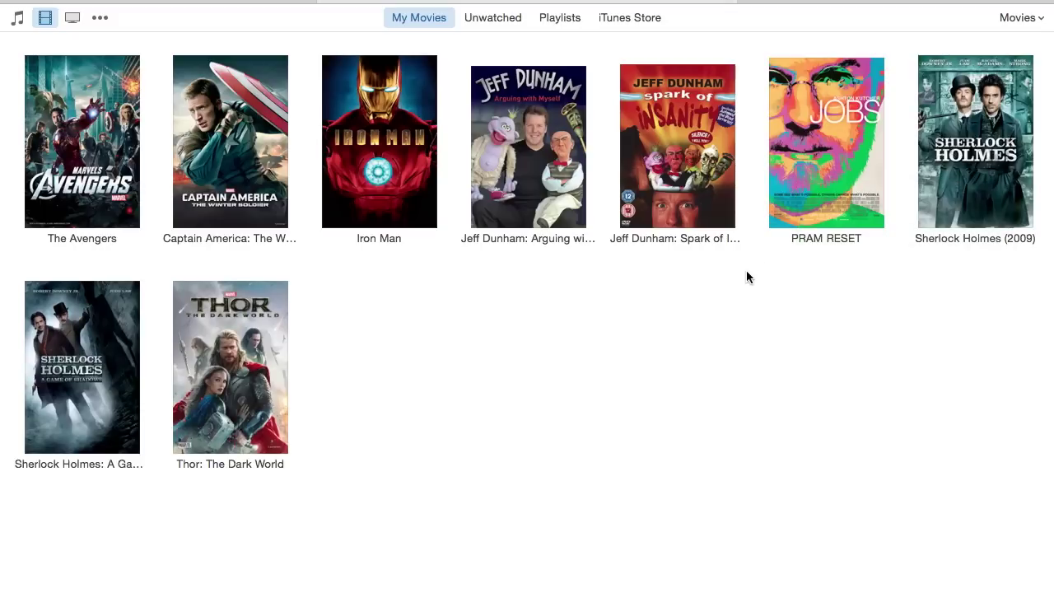
pyautogui.press('BackSpace')
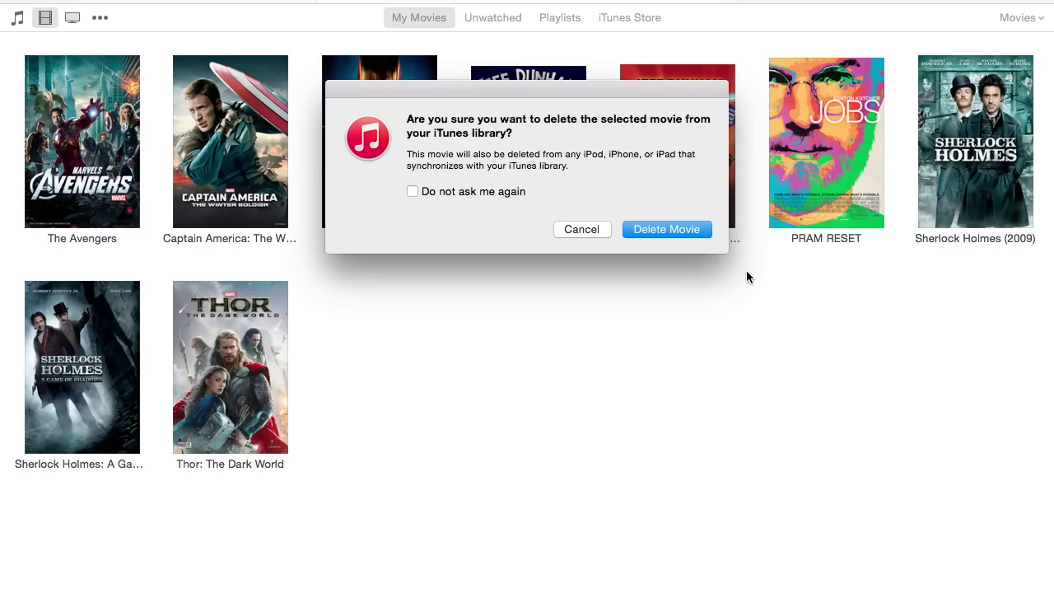
pyautogui.click(695, 232)
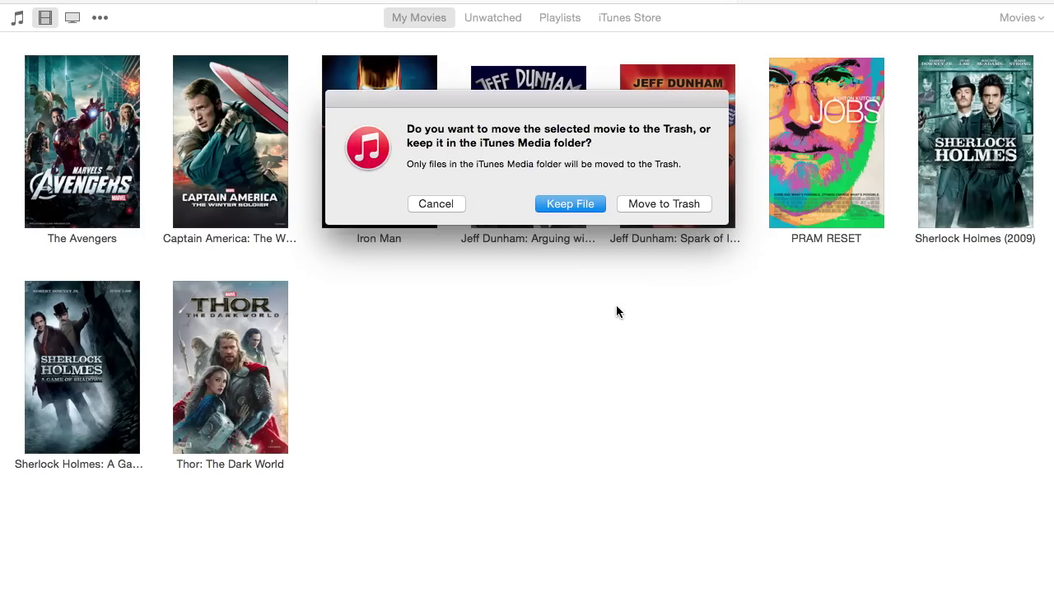